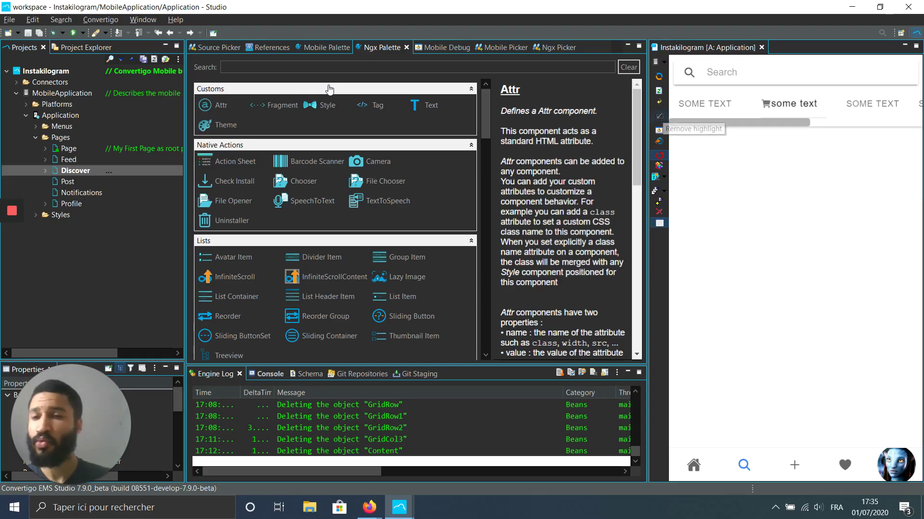
Expand the Discover page to reveal its Header and search the component palette for 'cont'.
{"action": "left_click", "coordinate": [45, 171]}
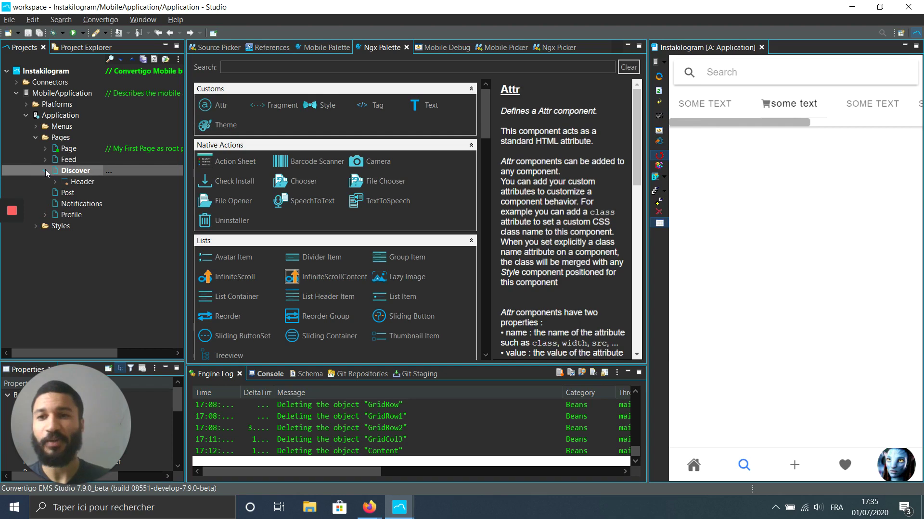
{"action": "left_click", "coordinate": [290, 69]}
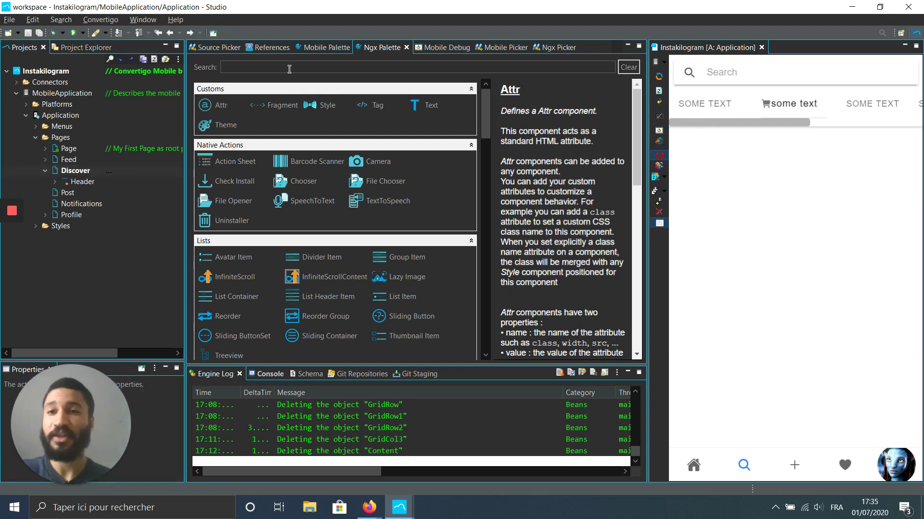
{"action": "type", "text": "cont"}
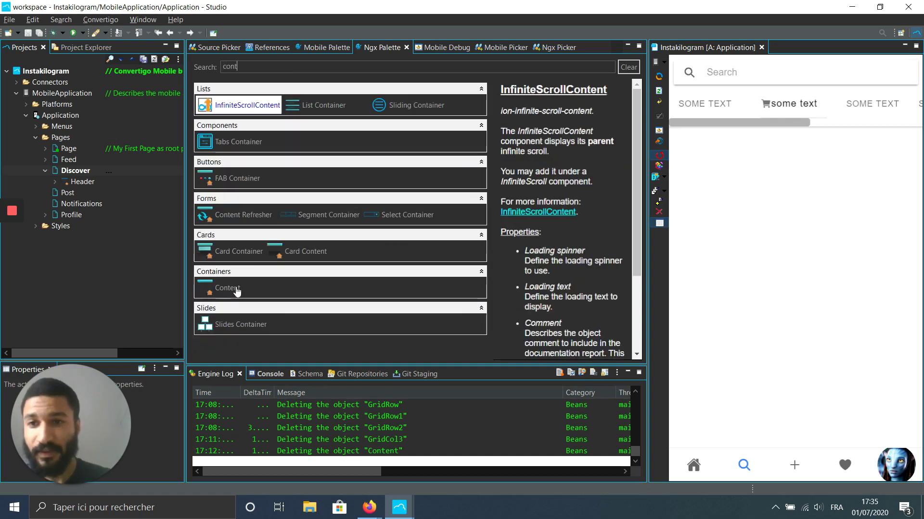
Add Content to Discover, an Ionic Grid inside the Content, and a Grid Row inside the Grid.
{"action": "left_click_drag", "start_coordinate": [237, 288], "coordinate": [116, 189]}
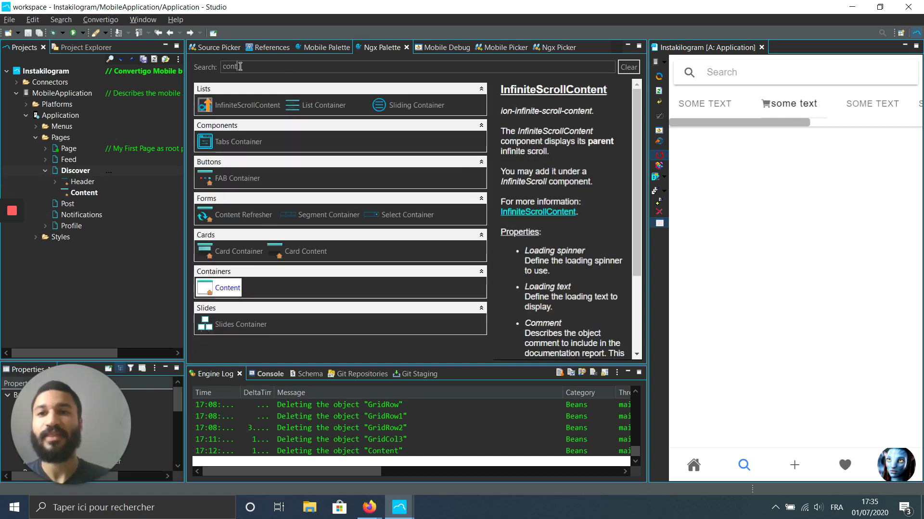
{"action": "type", "text": "grid"}
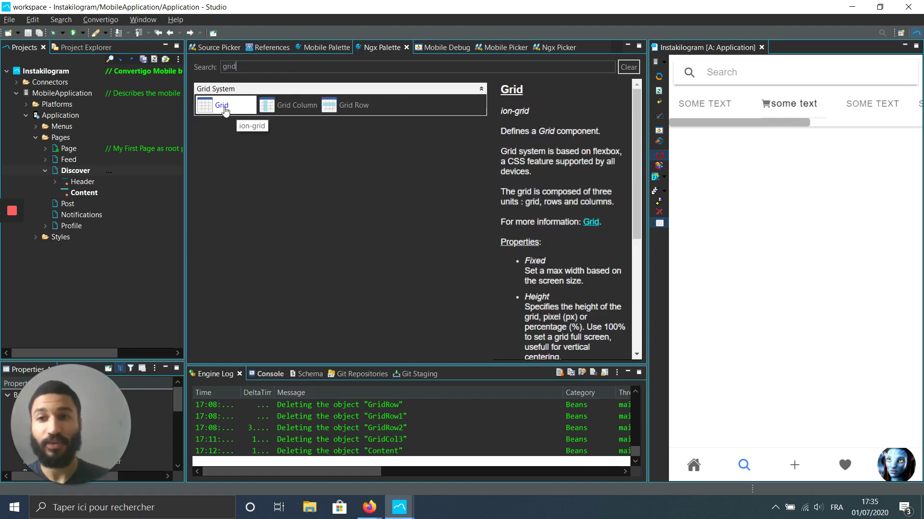
{"action": "left_click_drag", "start_coordinate": [172, 129], "coordinate": [81, 193]}
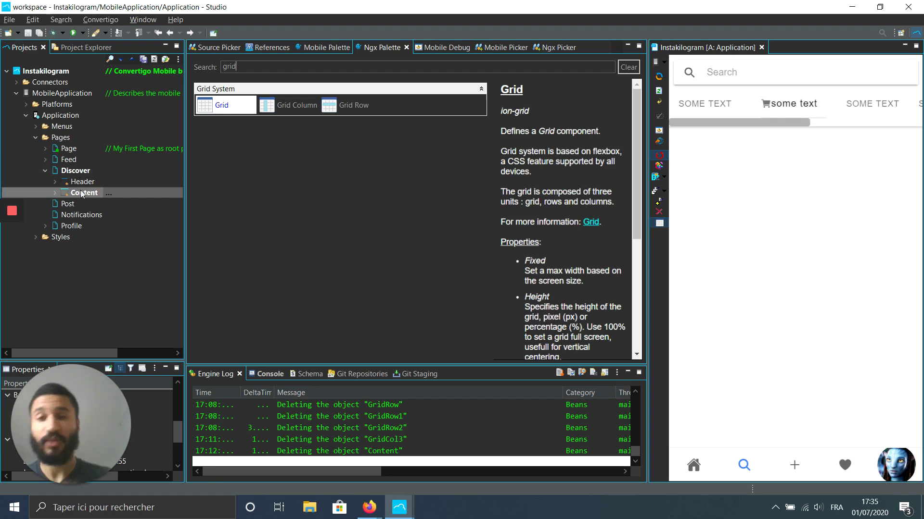
{"action": "left_click", "coordinate": [53, 194]}
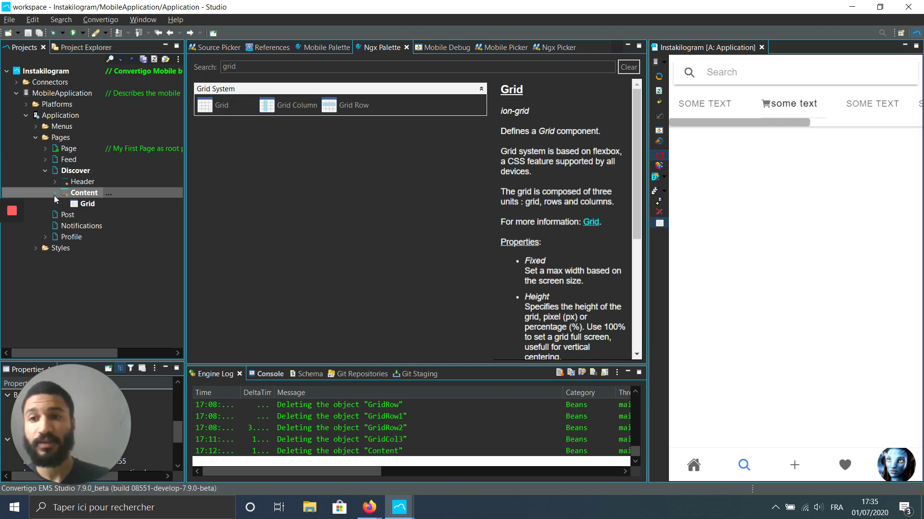
{"action": "left_click_drag", "start_coordinate": [348, 106], "coordinate": [93, 202]}
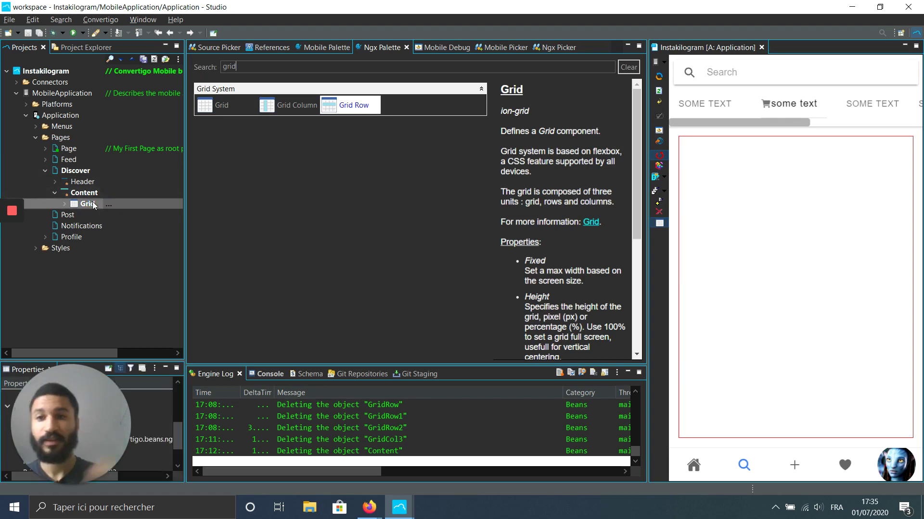
{"action": "left_click", "coordinate": [65, 204]}
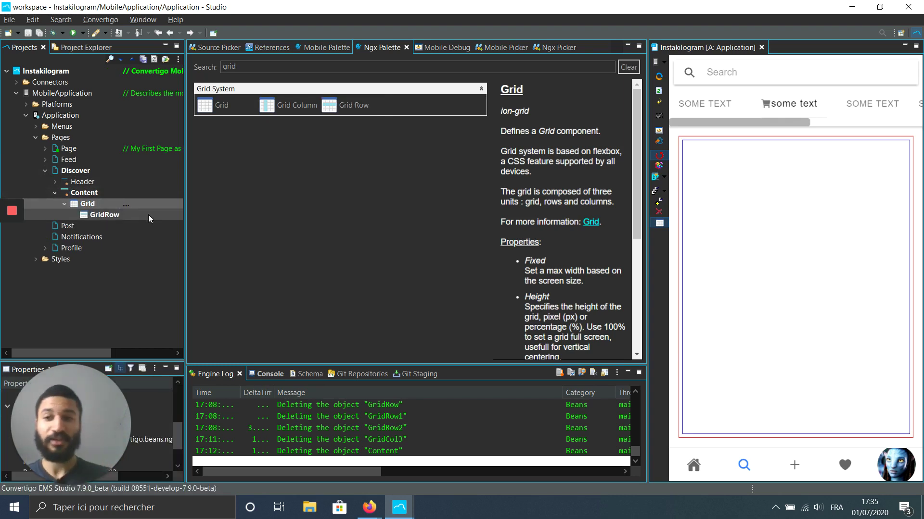
Add GridCol and GridCol1 to the row, show grid outlines, and drop a row into the left column.
{"action": "left_click_drag", "start_coordinate": [287, 105], "coordinate": [115, 213]}
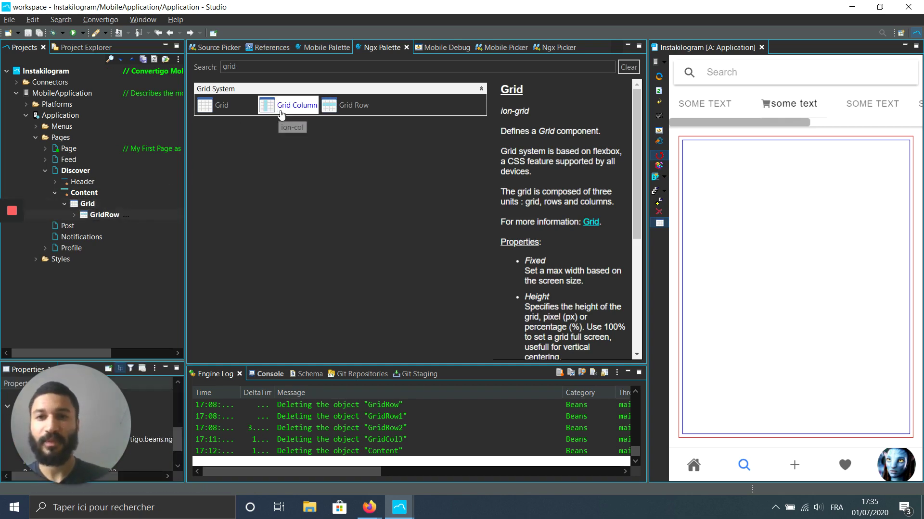
{"action": "left_click", "coordinate": [74, 215]}
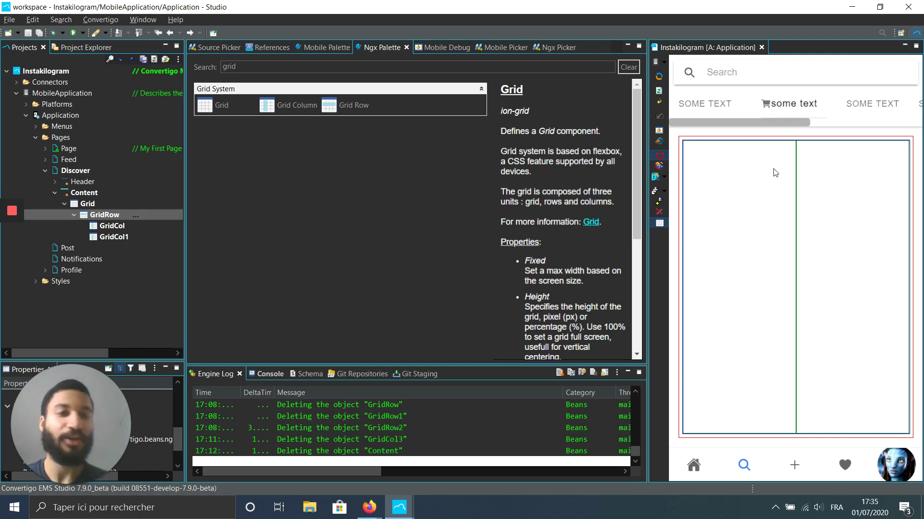
{"action": "left_click", "coordinate": [662, 224]}
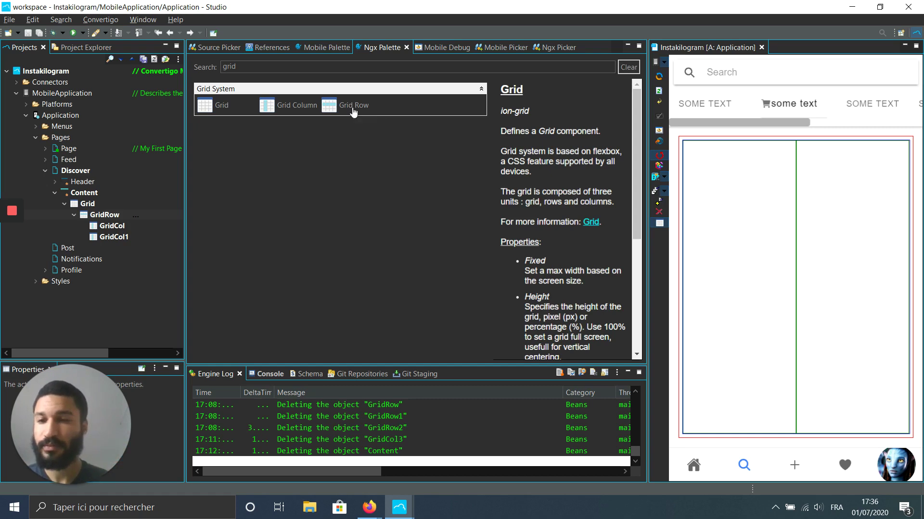
{"action": "left_click_drag", "start_coordinate": [354, 108], "coordinate": [116, 226]}
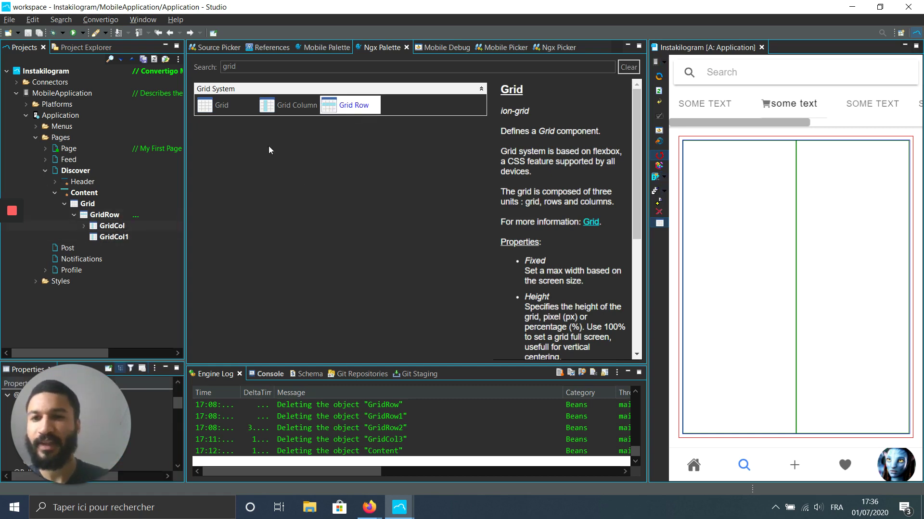
Add a second row to GridCol so it holds GridRow and GridRow1, then select GridRow.
{"action": "left_click_drag", "start_coordinate": [350, 111], "coordinate": [116, 226]}
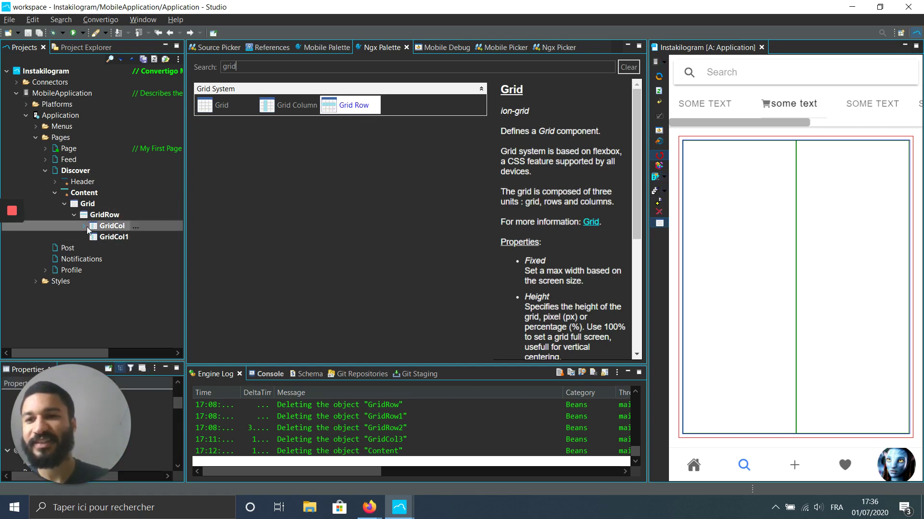
{"action": "left_click", "coordinate": [85, 226]}
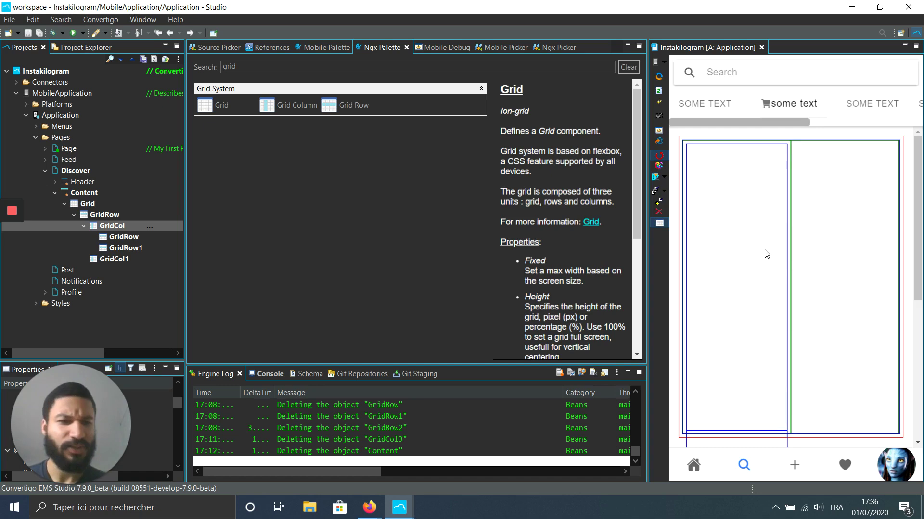
{"action": "scroll", "coordinate": [789, 378], "scroll_direction": "down", "scroll_amount": 2}
{"action": "scroll", "coordinate": [787, 379], "scroll_direction": "down", "scroll_amount": 1}
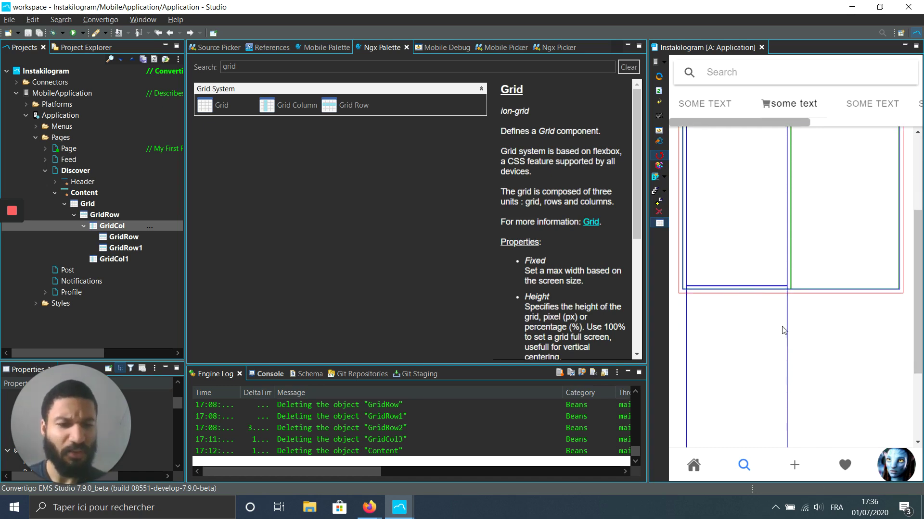
{"action": "scroll", "coordinate": [710, 350], "scroll_direction": "up", "scroll_amount": 3}
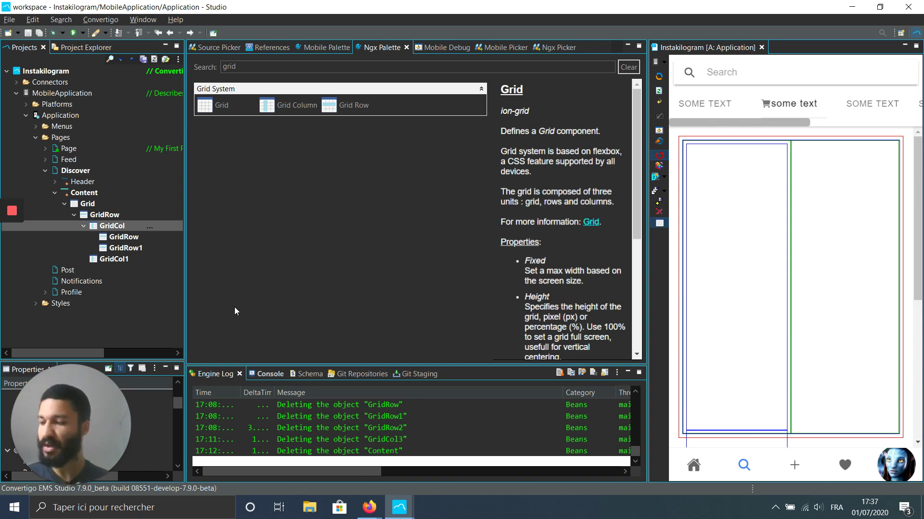
{"action": "left_click", "coordinate": [124, 238]}
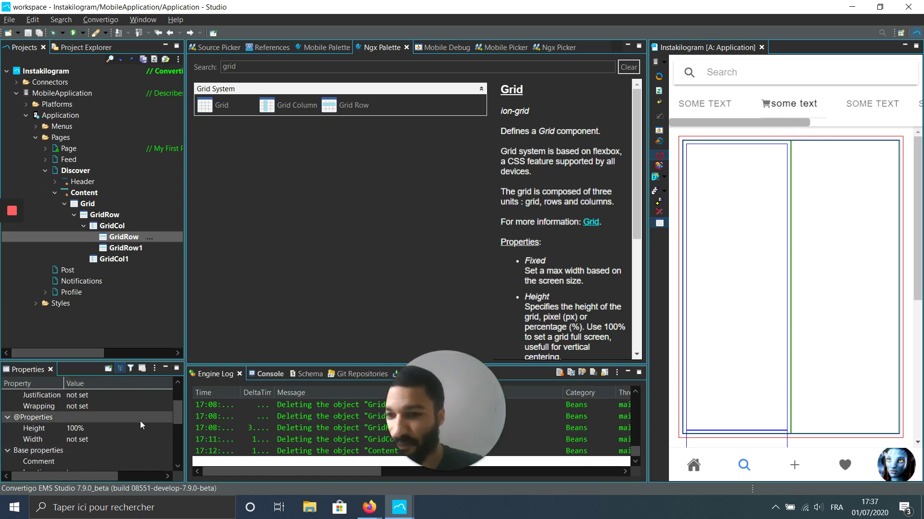
Set the Height of both GridRow and GridRow1 in the left column to 50%.
{"action": "left_click", "coordinate": [78, 428]}
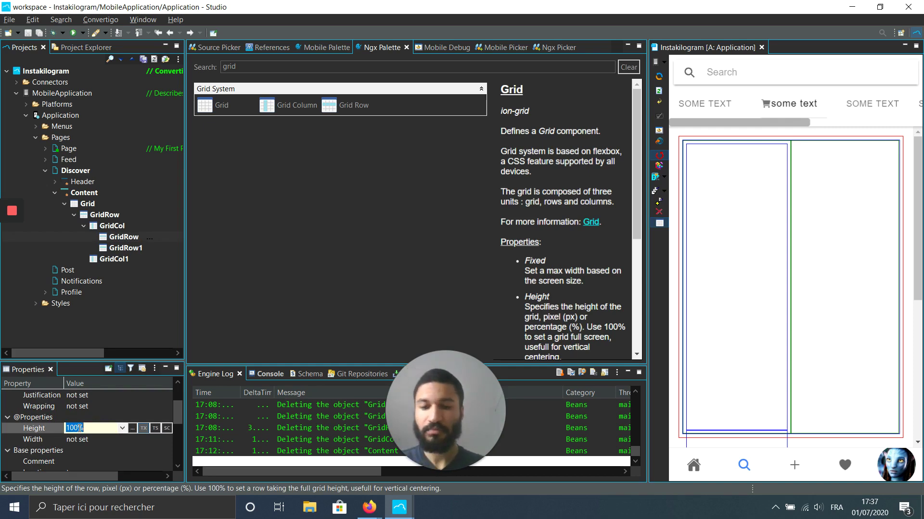
{"action": "type", "text": "50%"}
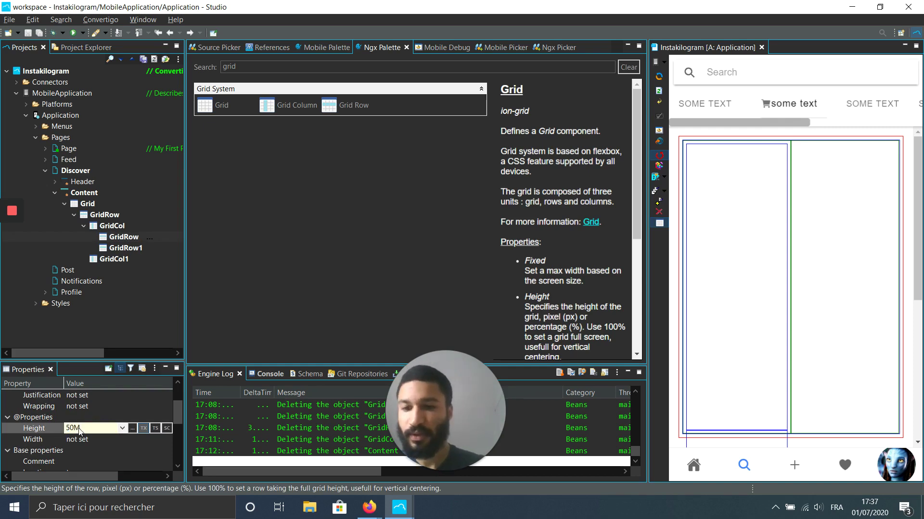
{"action": "key", "text": "Return"}
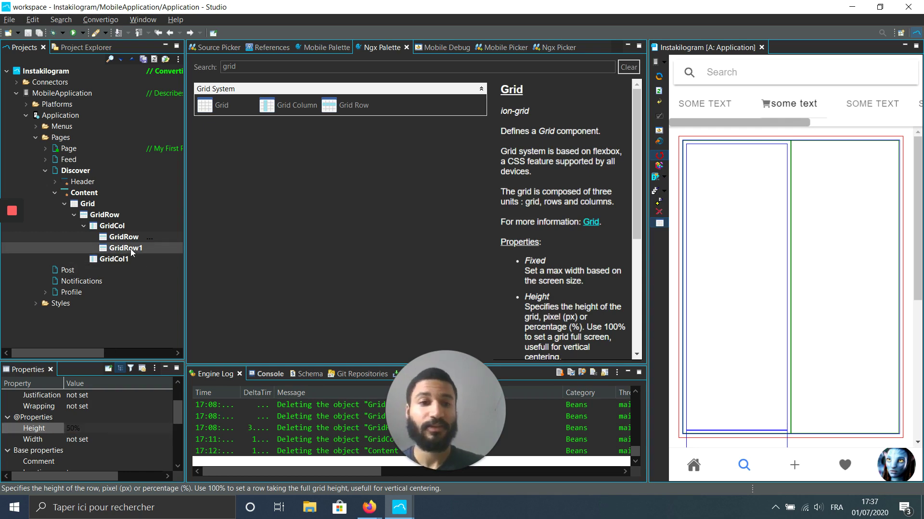
{"action": "left_click", "coordinate": [130, 249]}
{"action": "left_click", "coordinate": [76, 428]}
{"action": "type", "text": "50"}
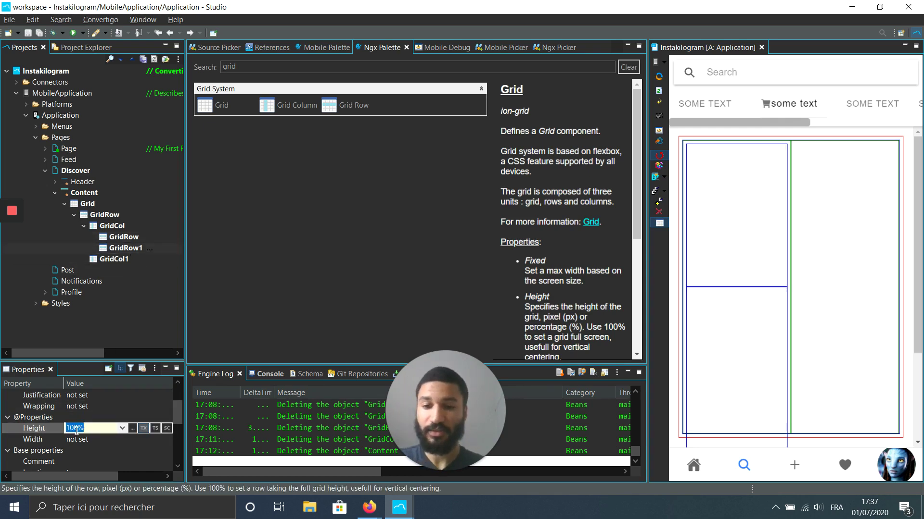
{"action": "type", "text": "%"}
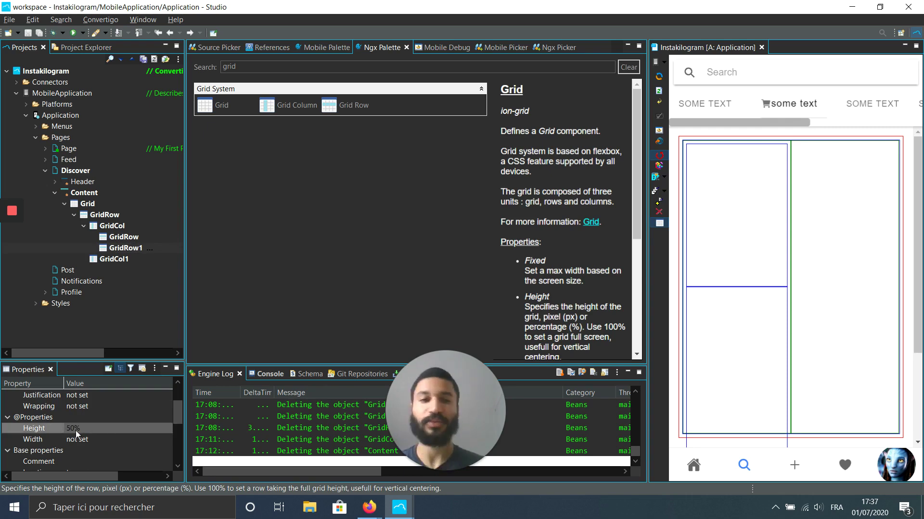
{"action": "key", "text": "Return"}
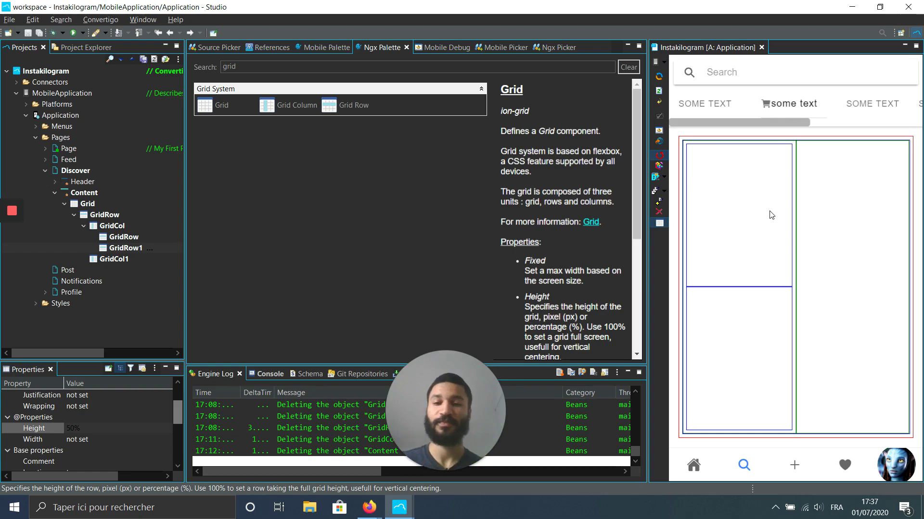
{"action": "key", "text": "alt+Tab"}
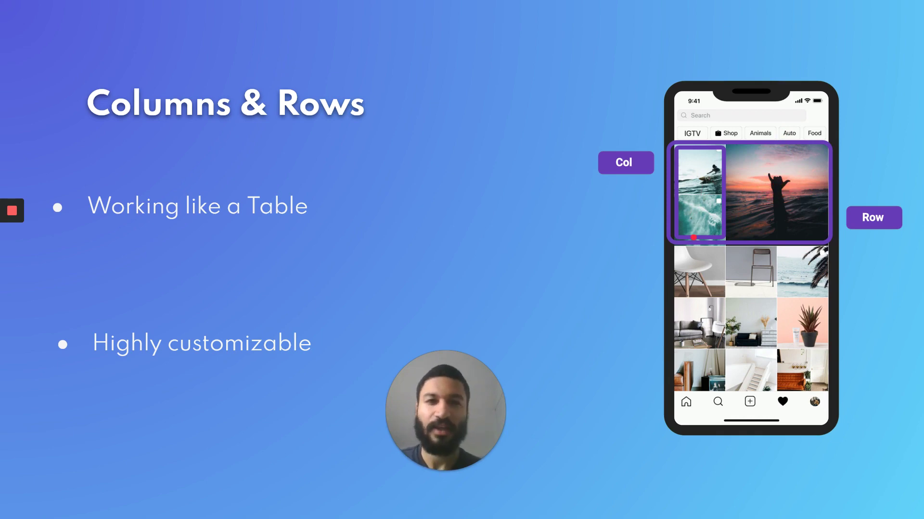
Advance the slides to the Combinations slide and turn on the laser pointer.
{"action": "key", "text": "Right"}
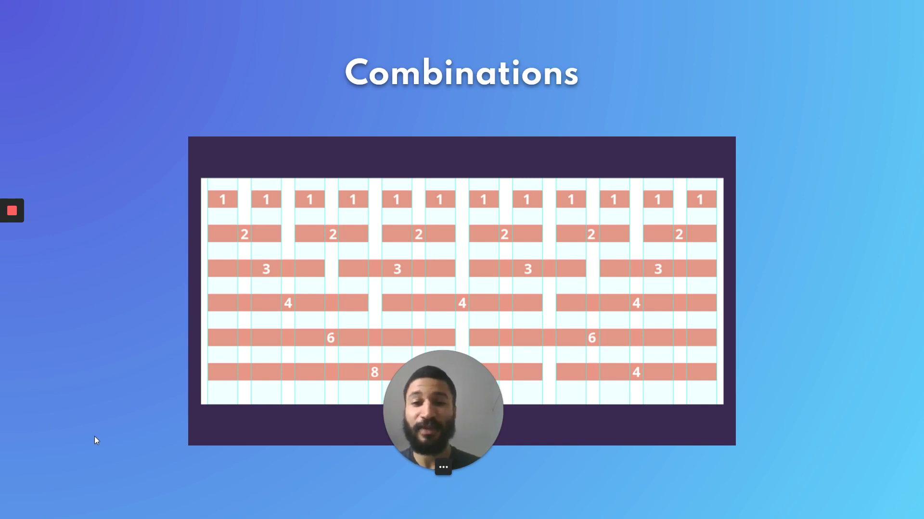
{"action": "key", "text": "l"}
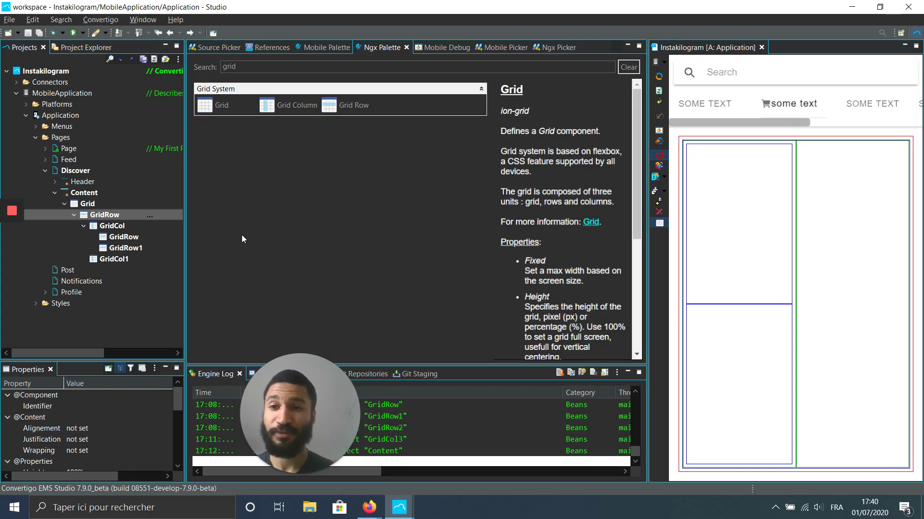
Set the left column GridCol's Size property to 4.
{"action": "left_click", "coordinate": [119, 226]}
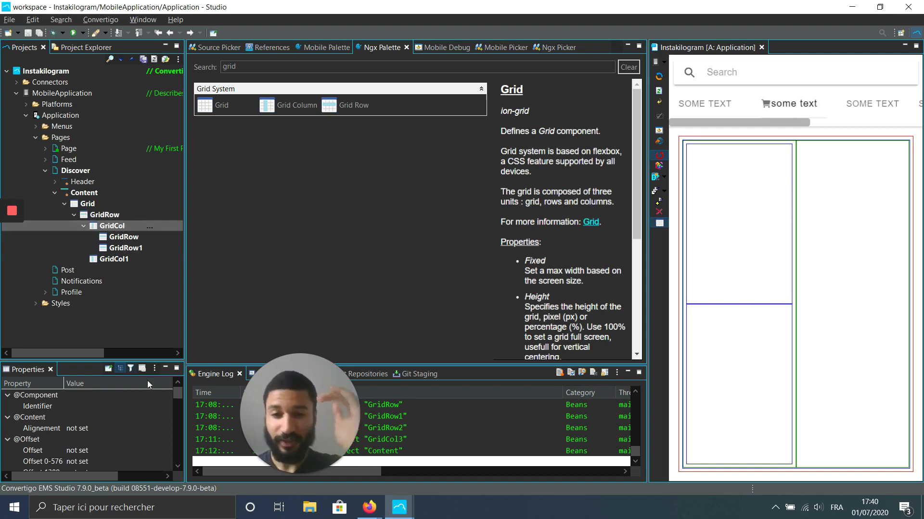
{"action": "left_click_drag", "start_coordinate": [175, 390], "coordinate": [169, 427]}
{"action": "left_click", "coordinate": [87, 429]}
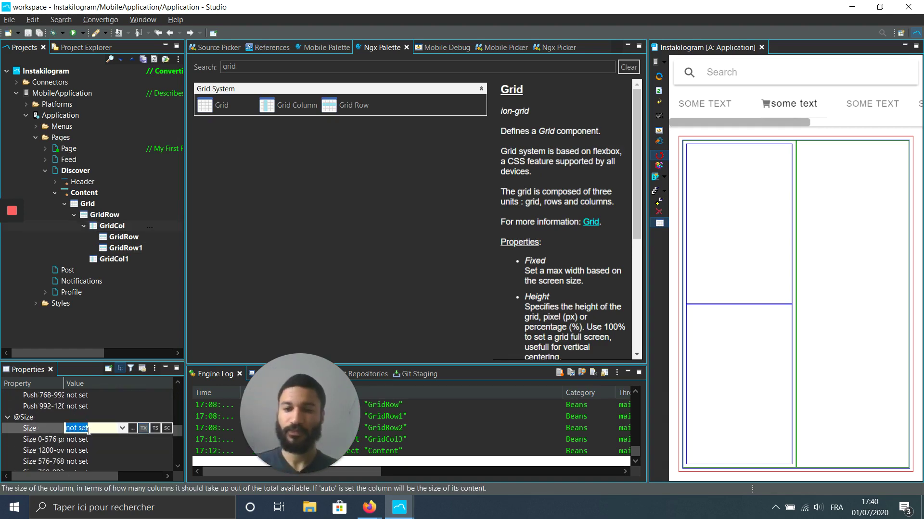
{"action": "key", "text": "Return"}
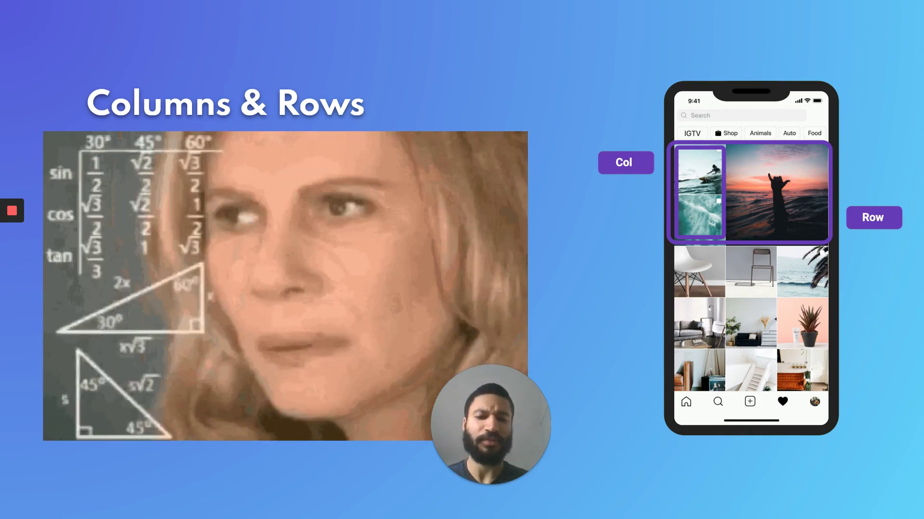
Leave the Columns & Rows slide and switch to the web browser.
{"action": "key", "text": "alt+Tab"}
Search Google Images for 'square image' and preview the pink smiley square picture.
{"action": "type", "text": "suq"}
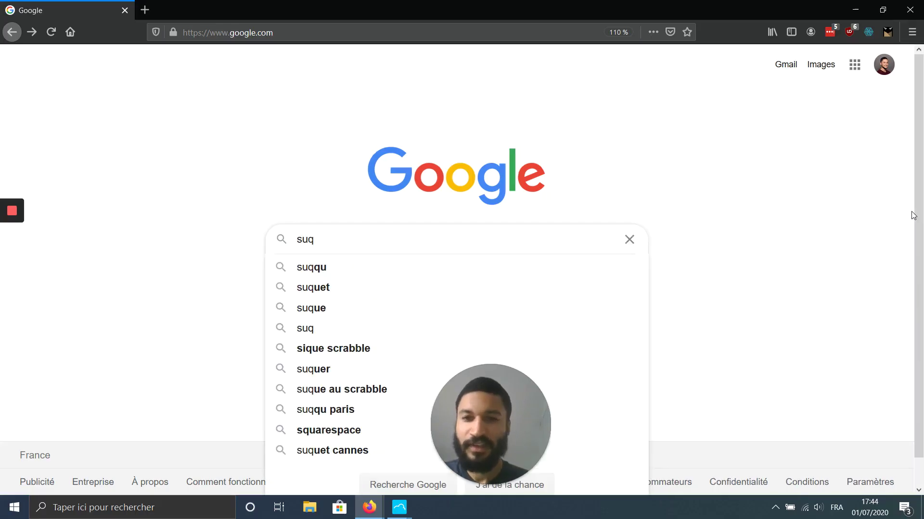
{"action": "key", "text": "BackSpace"}
{"action": "key", "text": "BackSpace"}
{"action": "type", "text": "quare image"}
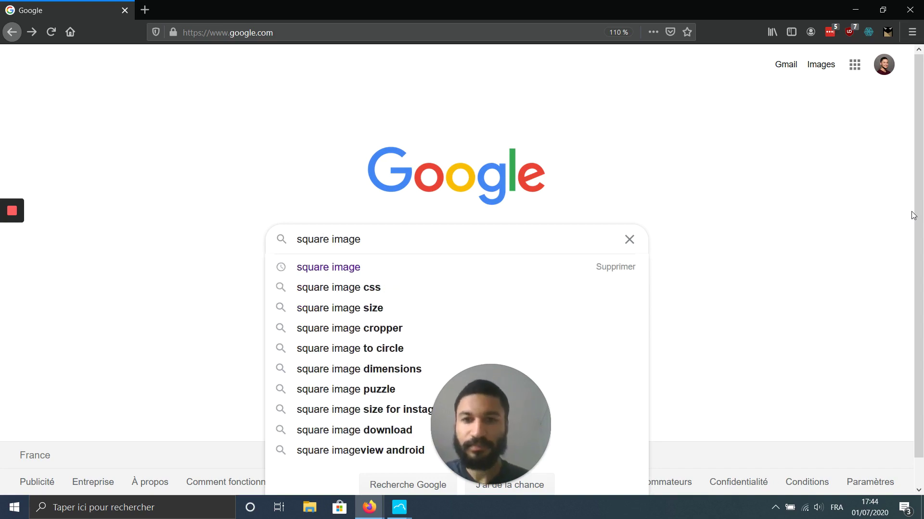
{"action": "key", "text": "Return"}
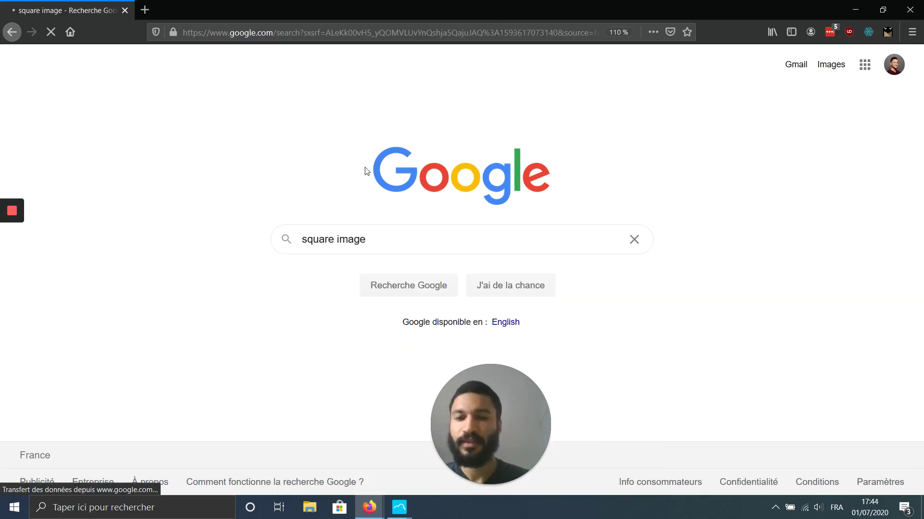
{"action": "left_click", "coordinate": [177, 241]}
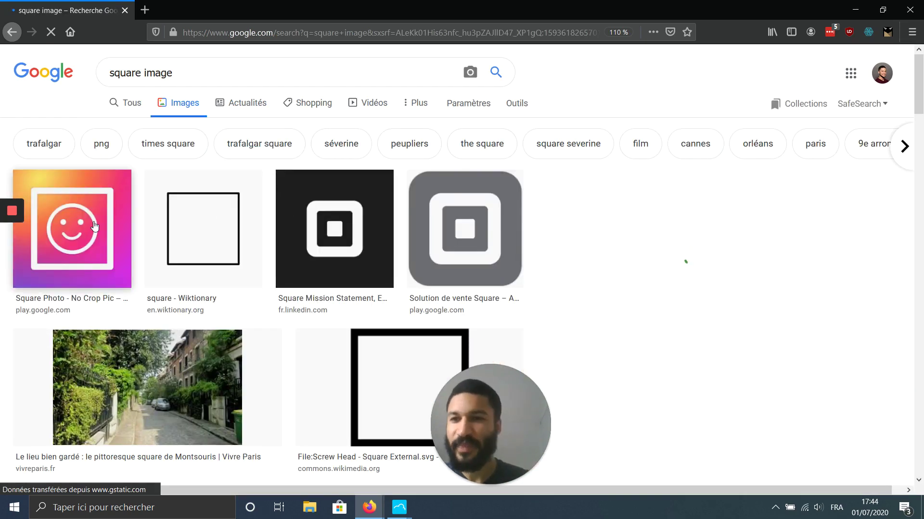
{"action": "left_click", "coordinate": [95, 226]}
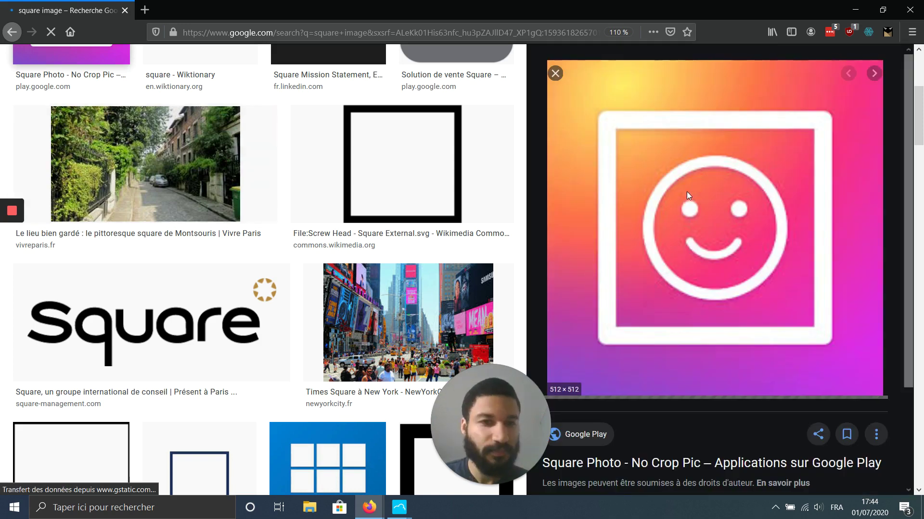
Back in Studio, replace the palette search with 'image' to list image components.
{"action": "key", "text": "alt+Tab"}
{"action": "left_click", "coordinate": [249, 64]}
{"action": "double_click", "coordinate": [249, 63]}
{"action": "type", "text": "image"}
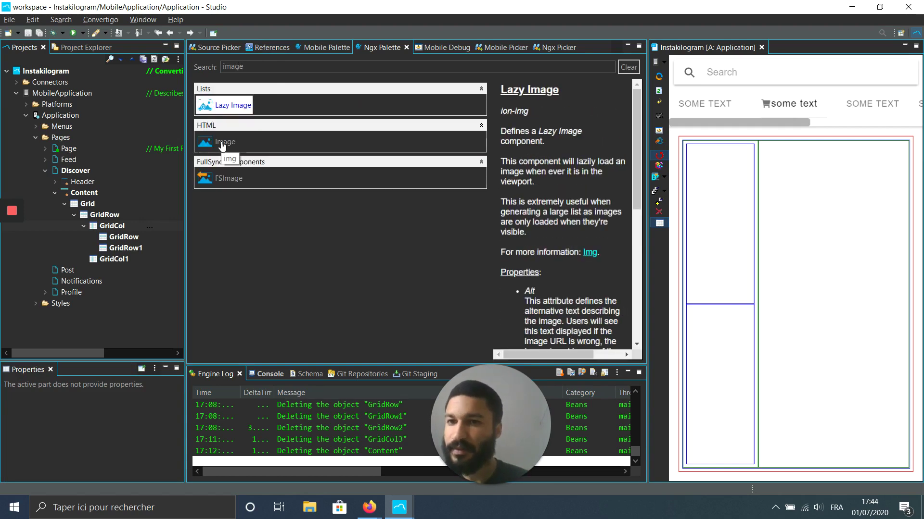
Drop an Image into the first GridRow and paste the smiley picture's URL as its text src.
{"action": "left_click_drag", "start_coordinate": [221, 145], "coordinate": [118, 239]}
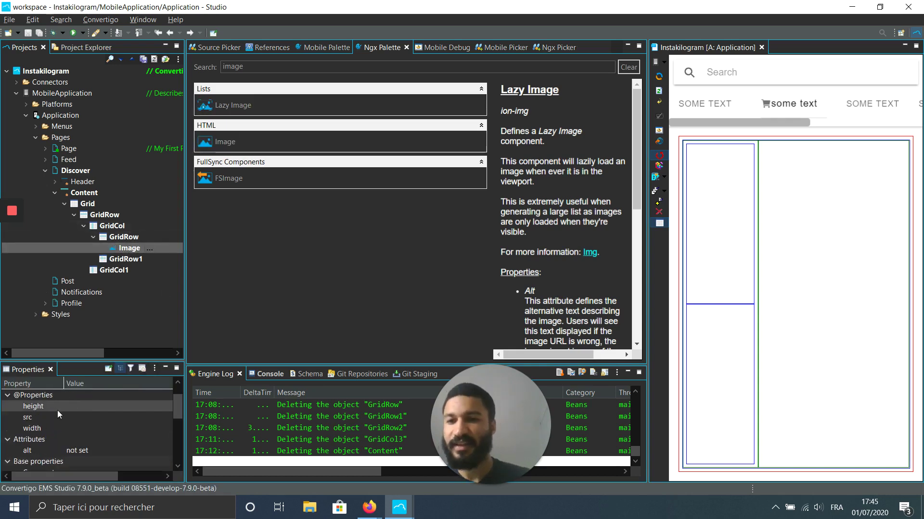
{"action": "left_click", "coordinate": [86, 418]}
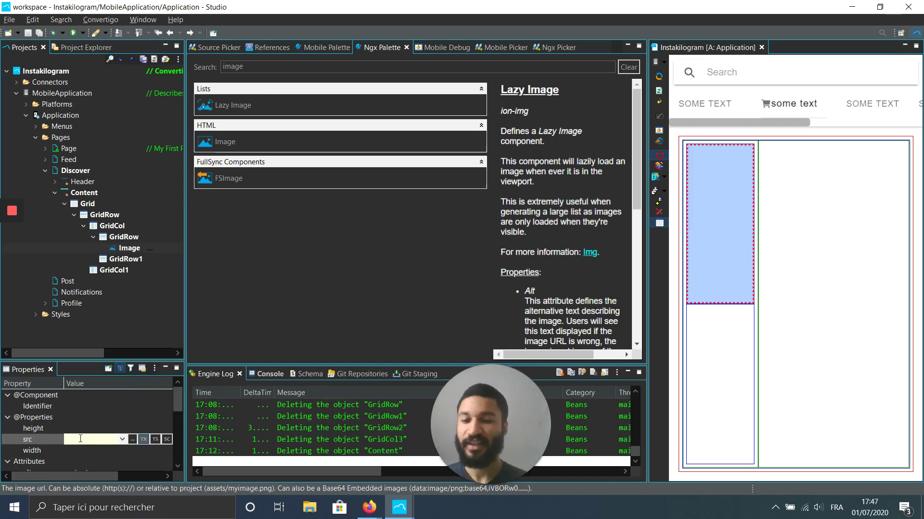
{"action": "left_click", "coordinate": [143, 439]}
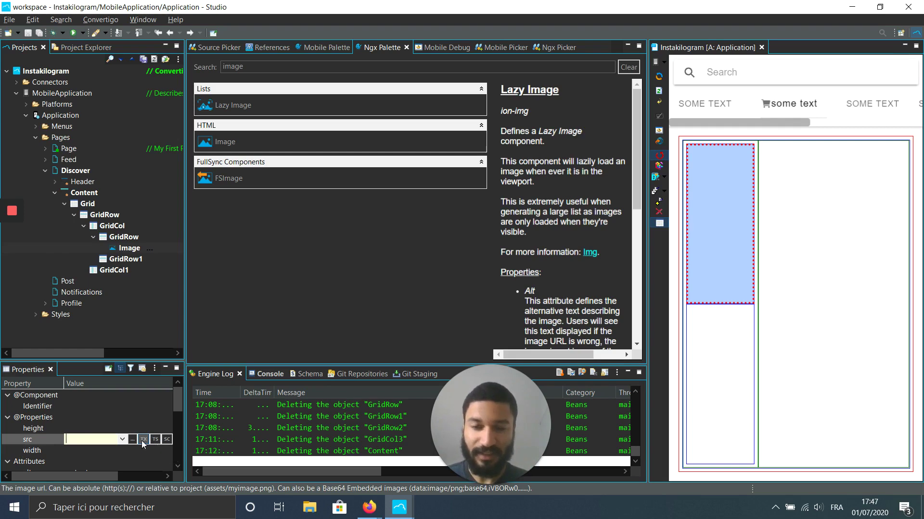
{"action": "key", "text": "ctrl+v"}
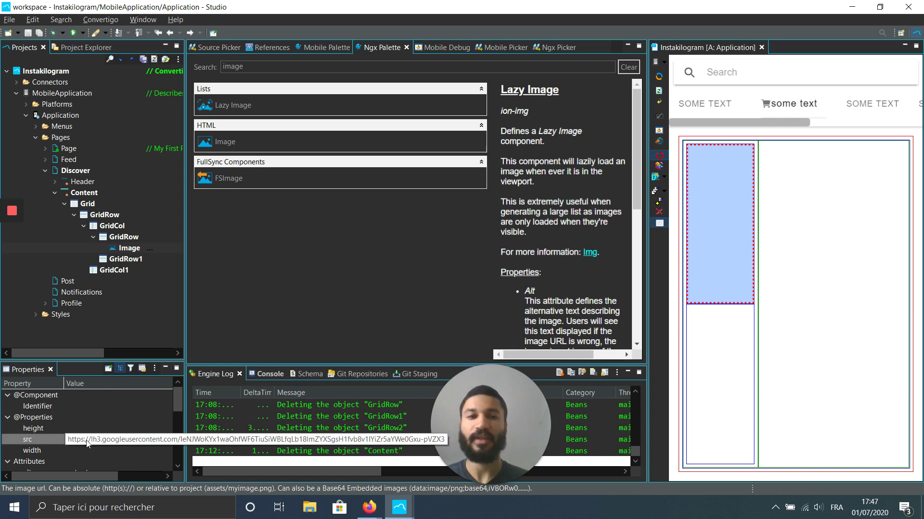
{"action": "key", "text": "Return"}
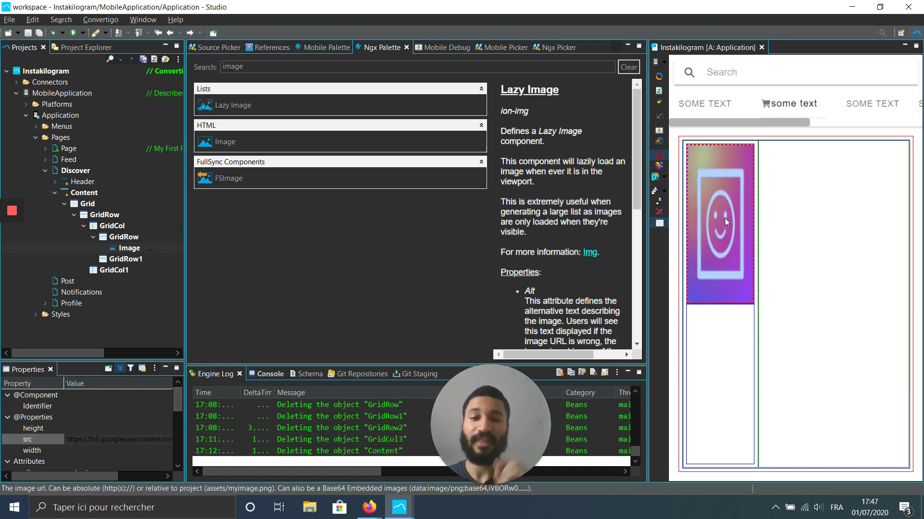
{"action": "left_click", "coordinate": [124, 237]}
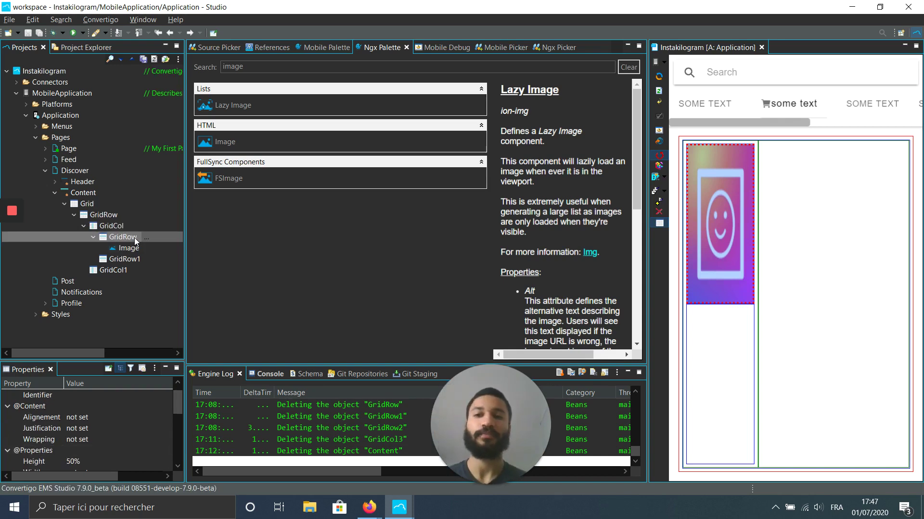
Copy the smiley Image and paste it as a child of the lower left row GridRow1.
{"action": "left_click", "coordinate": [125, 249]}
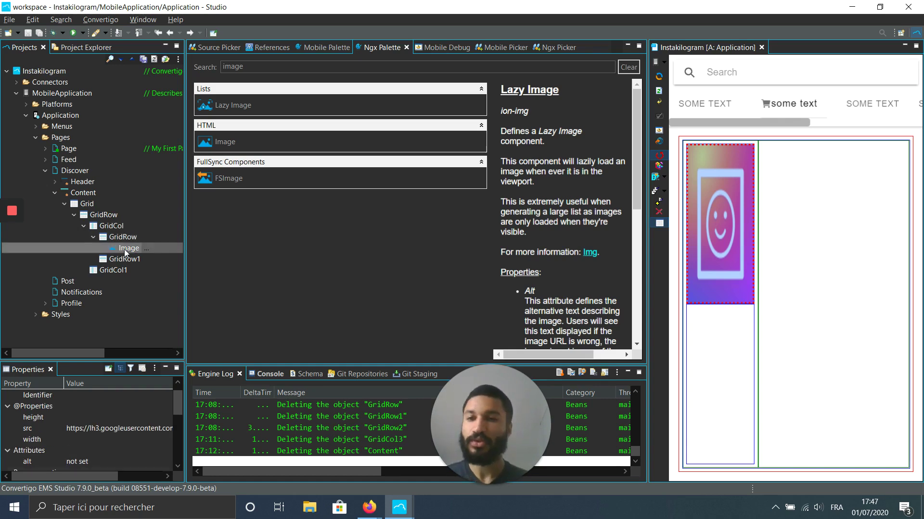
{"action": "left_click", "coordinate": [136, 259]}
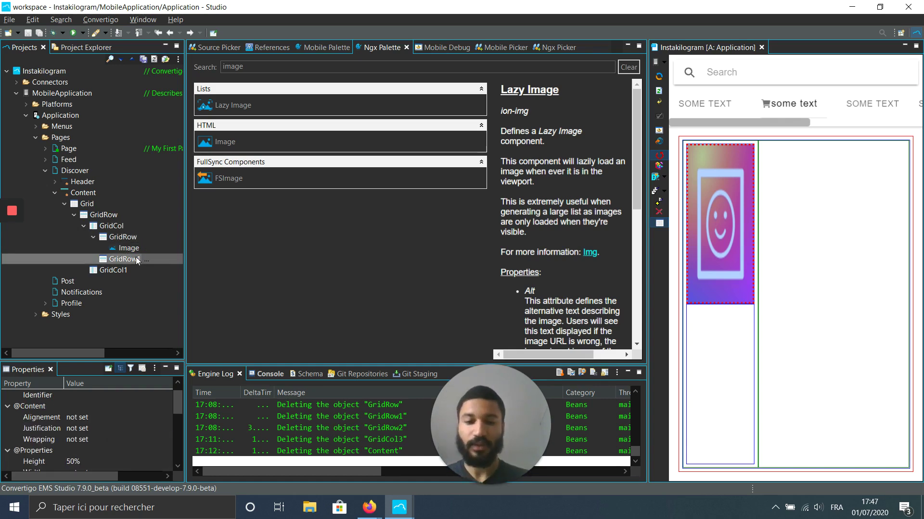
{"action": "key", "text": "ctrl+v"}
{"action": "key", "text": "Tab"}
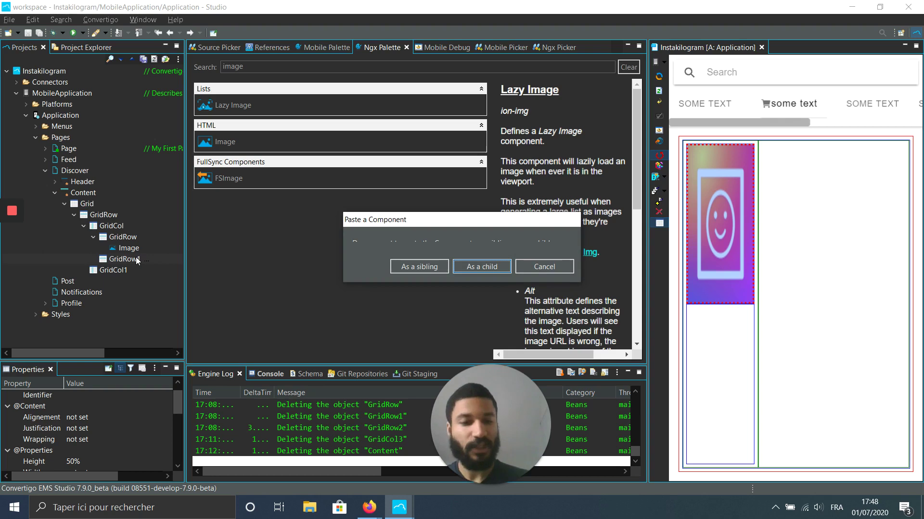
{"action": "key", "text": "Return"}
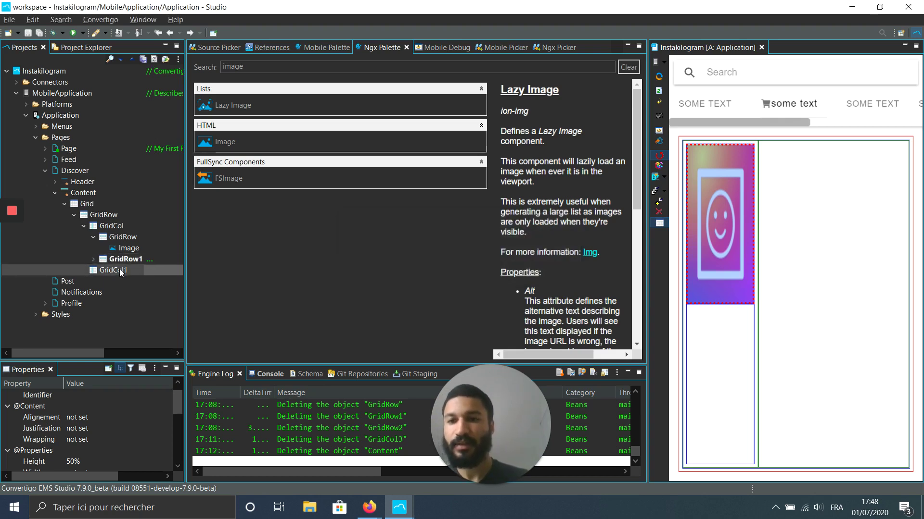
Paste the smiley Image again as a child of the right column GridCol1.
{"action": "left_click", "coordinate": [119, 269]}
{"action": "key", "text": "ctrl+v"}
{"action": "key", "text": "Tab"}
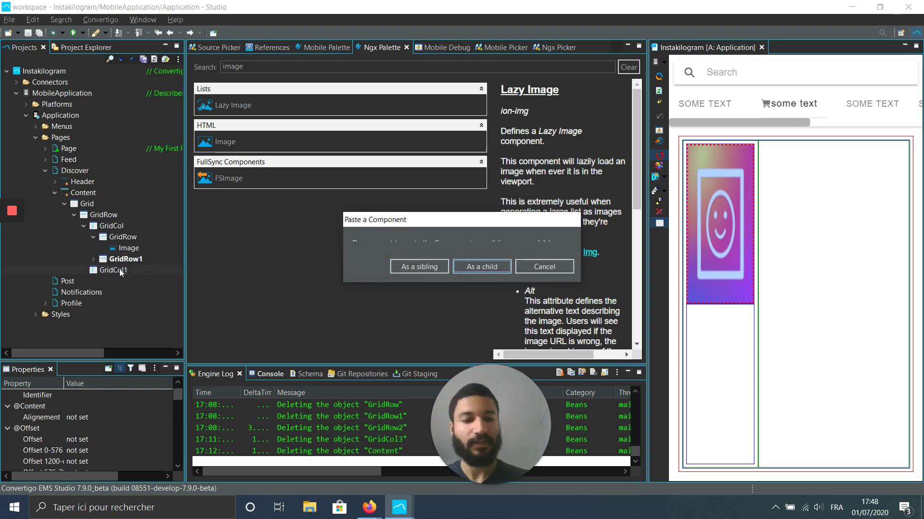
{"action": "key", "text": "Return"}
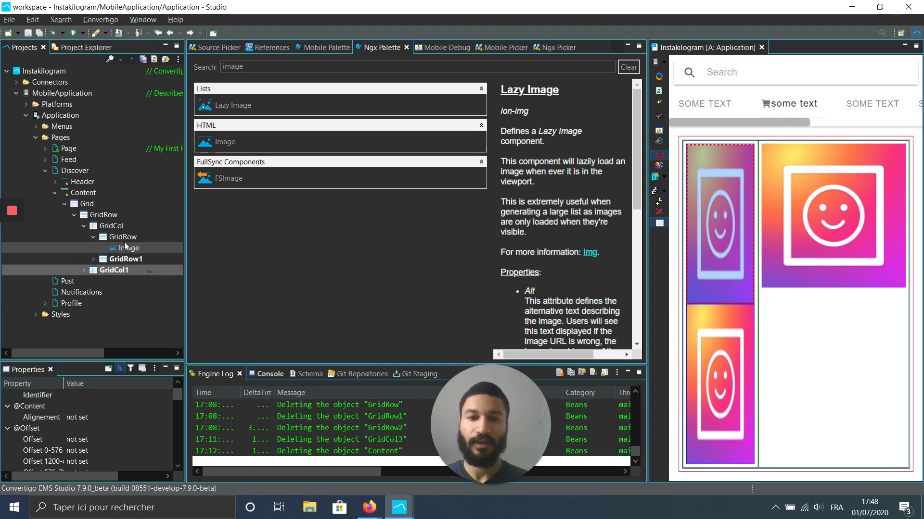
{"action": "left_click", "coordinate": [91, 207]}
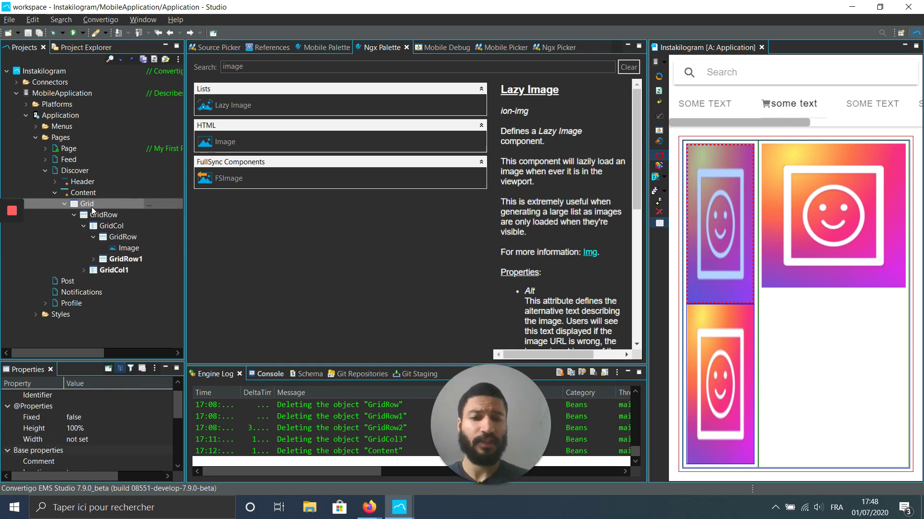
Replace the Discover grid's Height value of 100% with auto.
{"action": "left_click", "coordinate": [78, 428]}
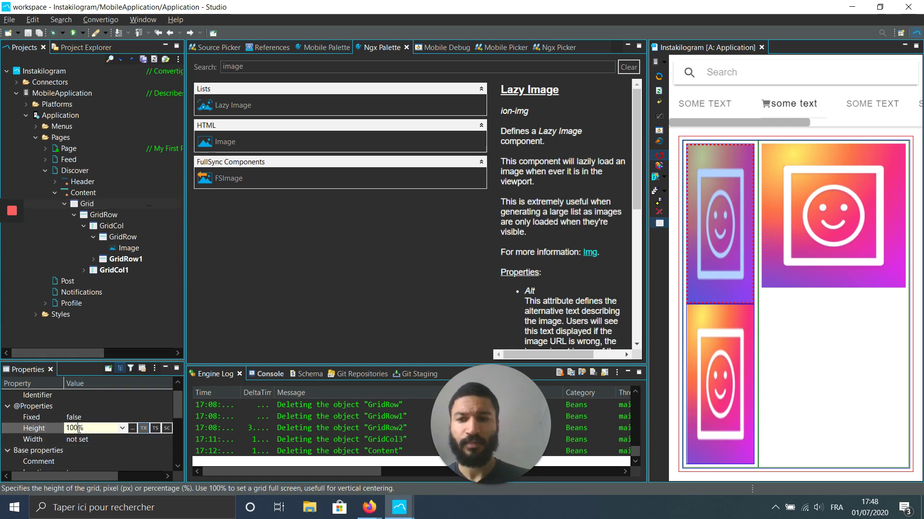
{"action": "double_click", "coordinate": [79, 428]}
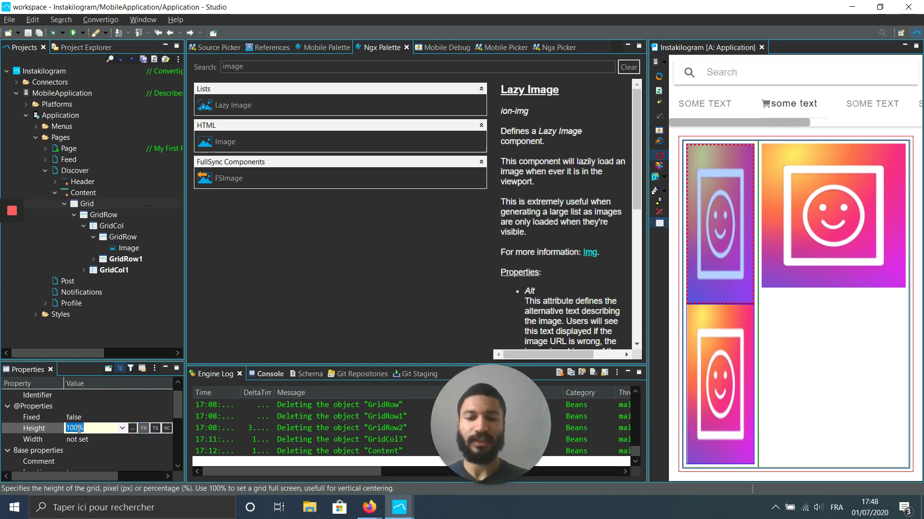
{"action": "type", "text": "auto"}
{"action": "key", "text": "Return"}
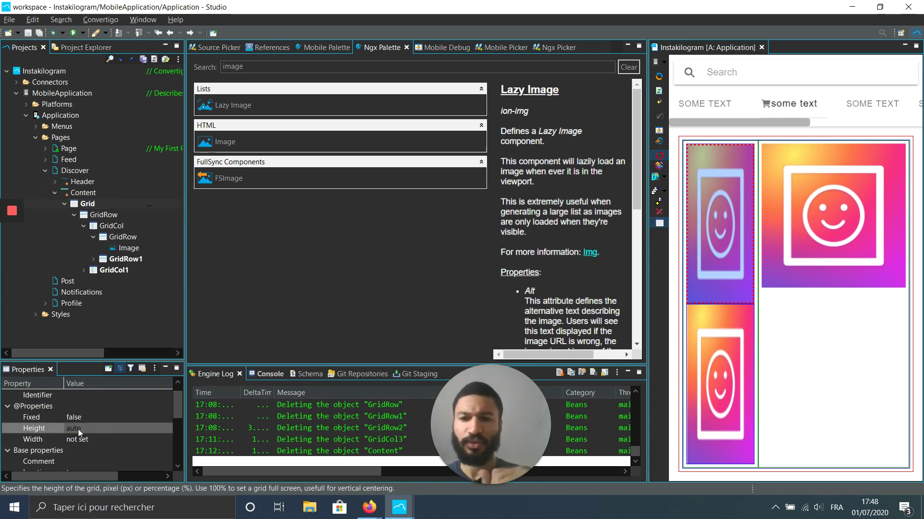